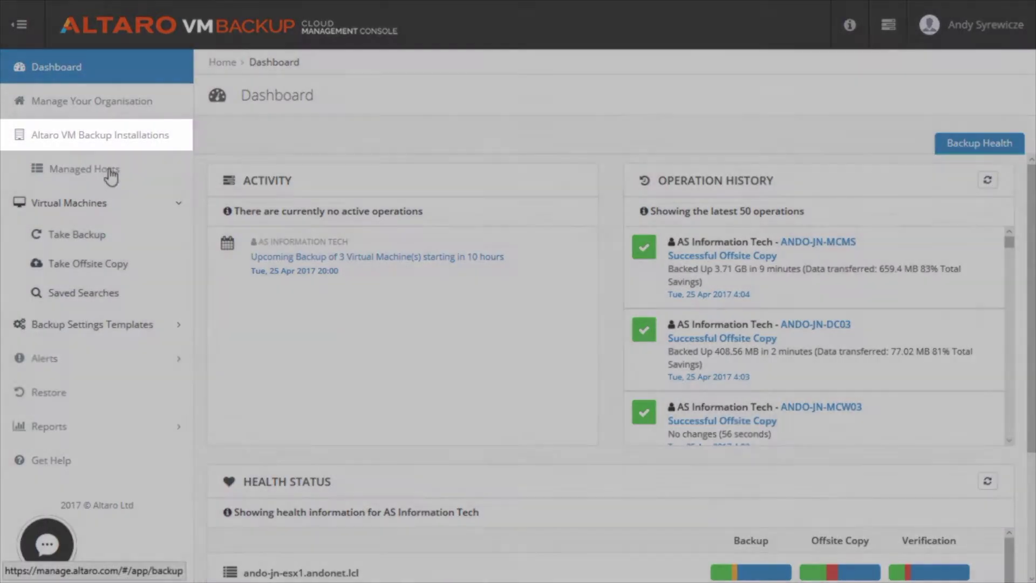
# - Add a new Altaro VM Backup installation, generate its temporary access key and copy it
pyautogui.click(102, 139)
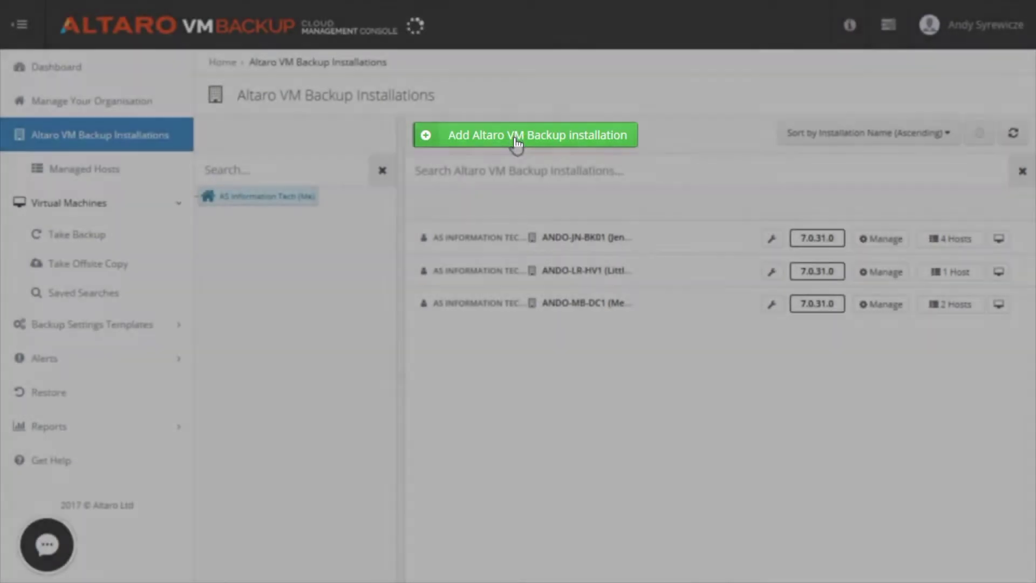
pyautogui.click(517, 141)
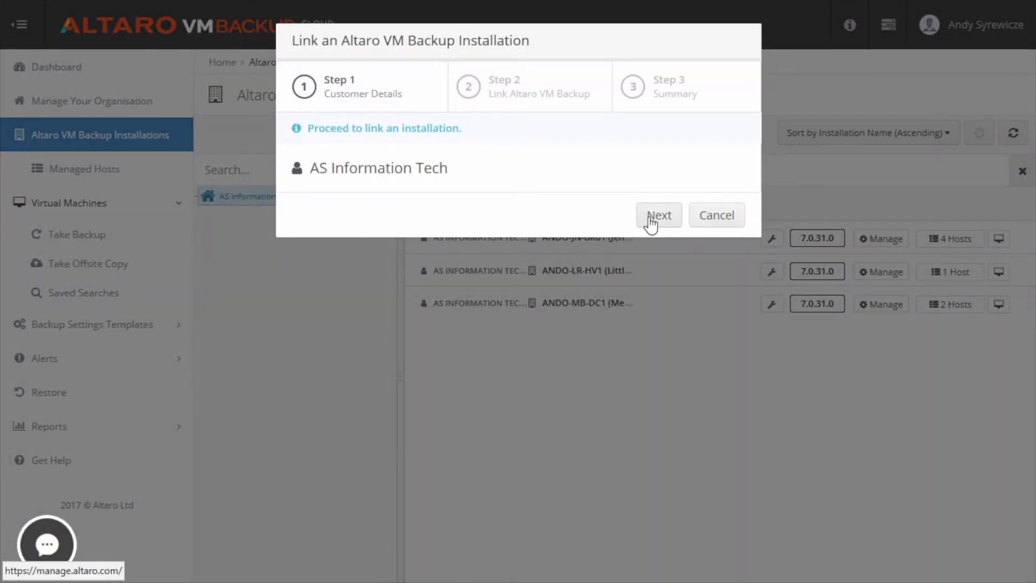
pyautogui.click(651, 217)
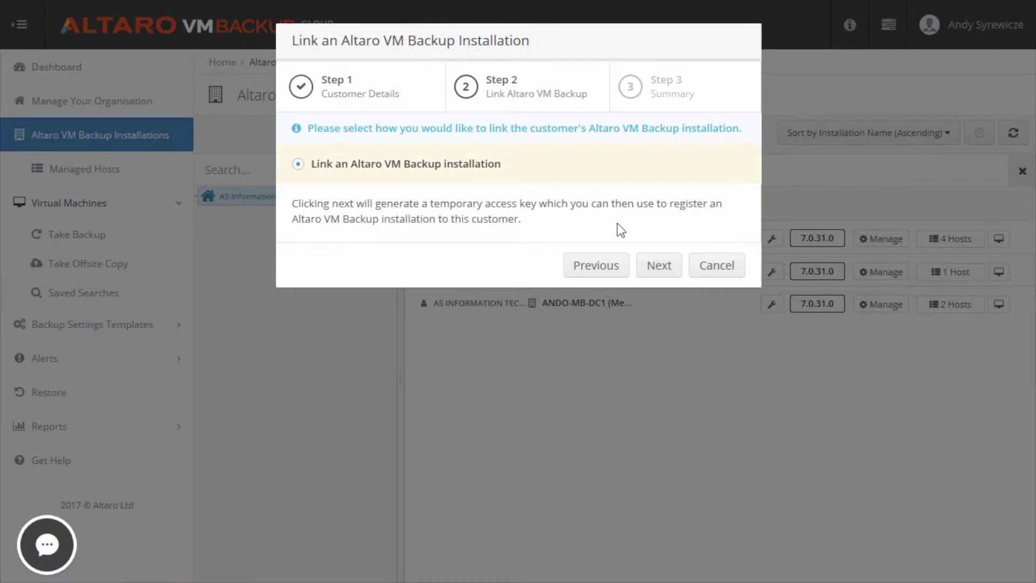
pyautogui.click(654, 263)
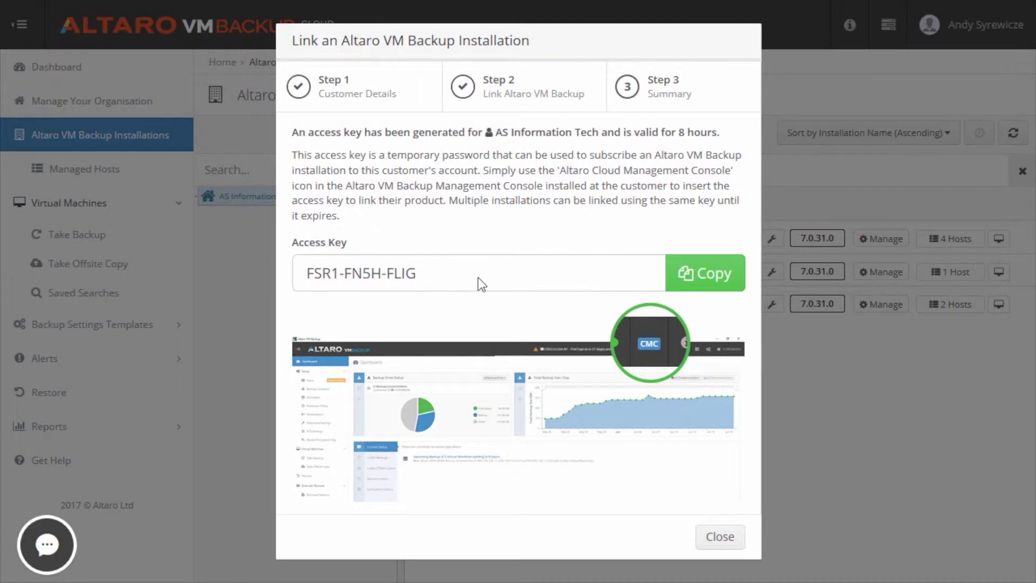
pyautogui.click(686, 282)
# - Close the access key summary and check the installation's CMC connection status in Altaro VM Backup
pyautogui.click(720, 536)
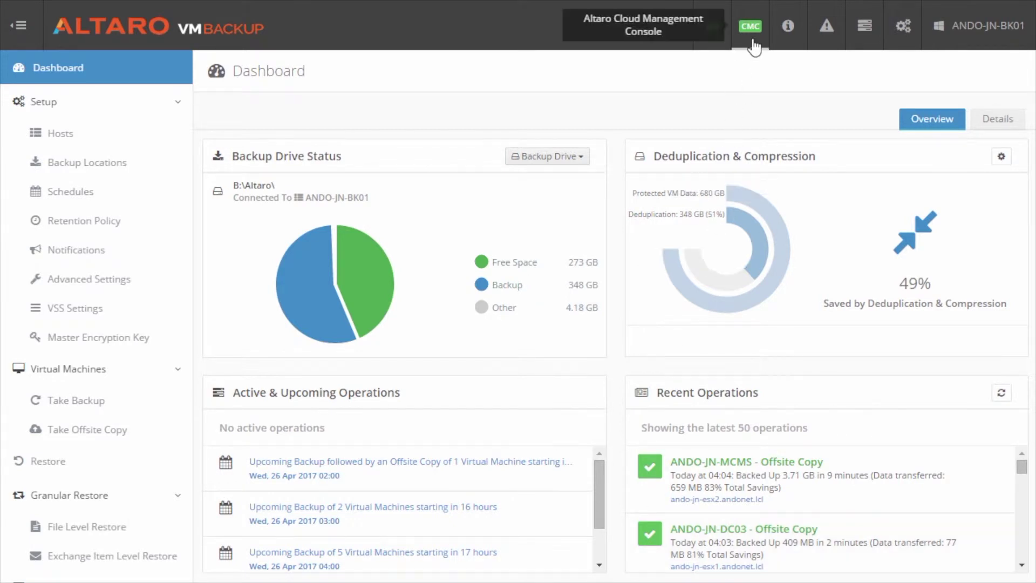
pyautogui.click(750, 28)
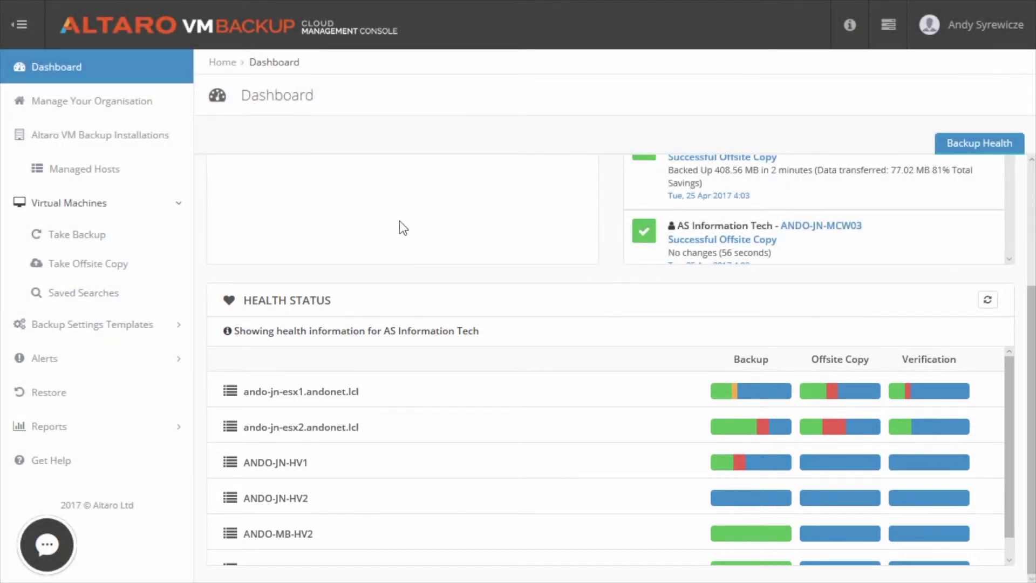
# - Open the Altaro VM Backup Installations list showing the three linked 7.0.31.0 installations
pyautogui.click(133, 137)
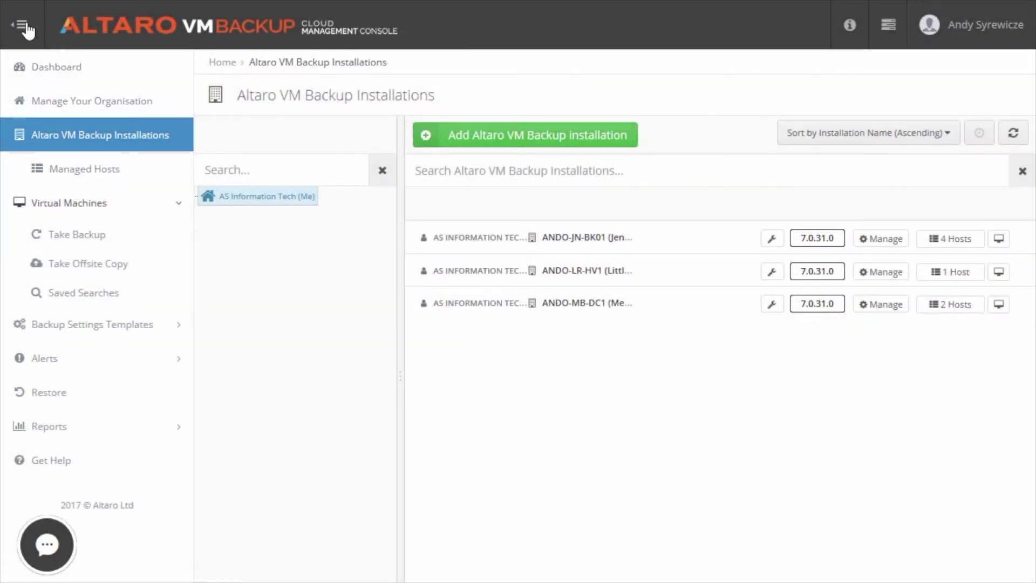
# - Collapse the sidebar and open the ANDO-JN-BK01 (Jenison) installation with its B:\Altaro\ backup location
pyautogui.click(23, 27)
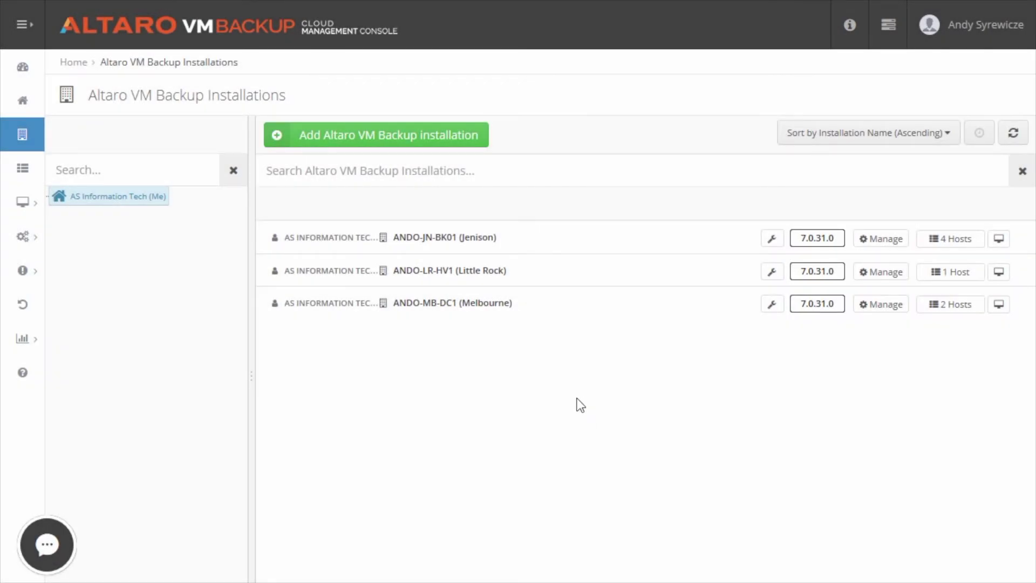
pyautogui.click(452, 245)
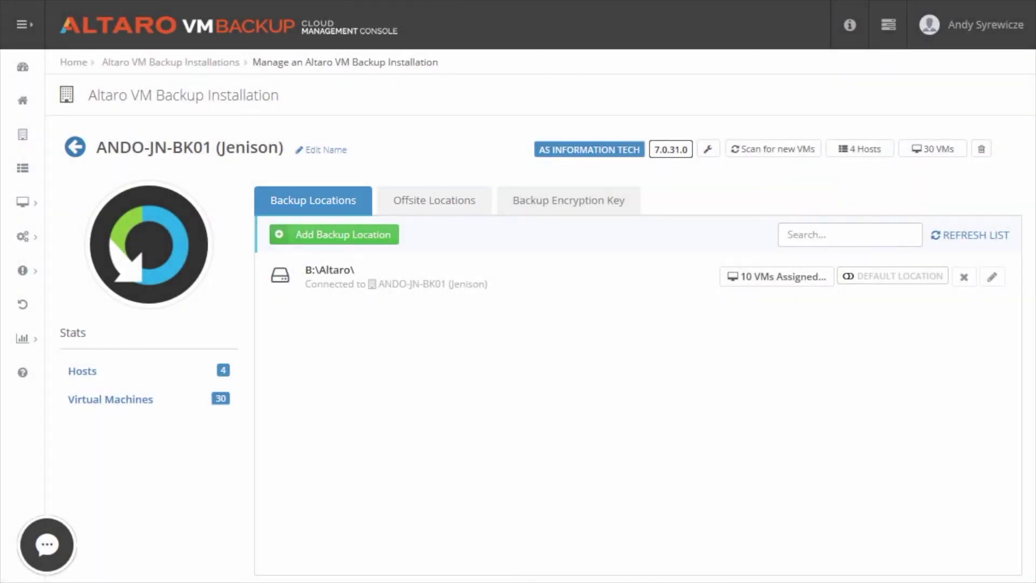
# - View the ANDO-JN-BK01 installation's Backup Encryption Key status
pyautogui.click(568, 200)
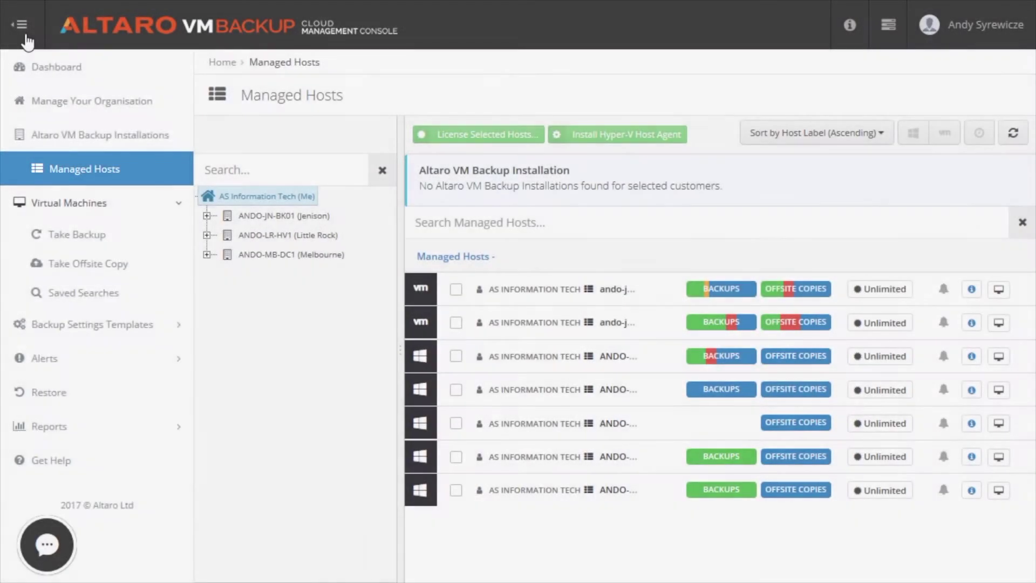
# - Select hosts ando-jn-esx1 and ando-jn-esx2 and license them
pyautogui.click(25, 35)
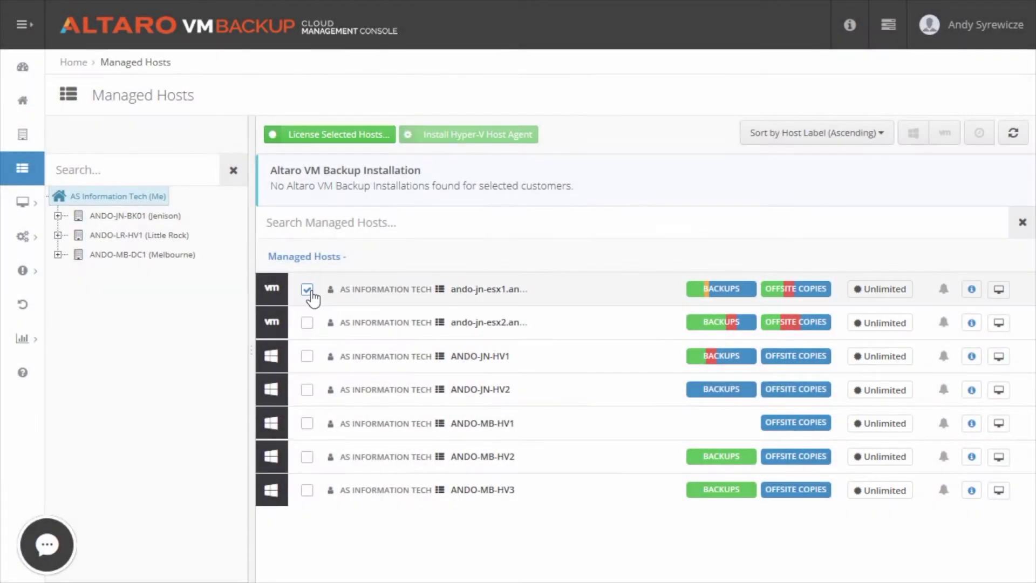
pyautogui.click(307, 289)
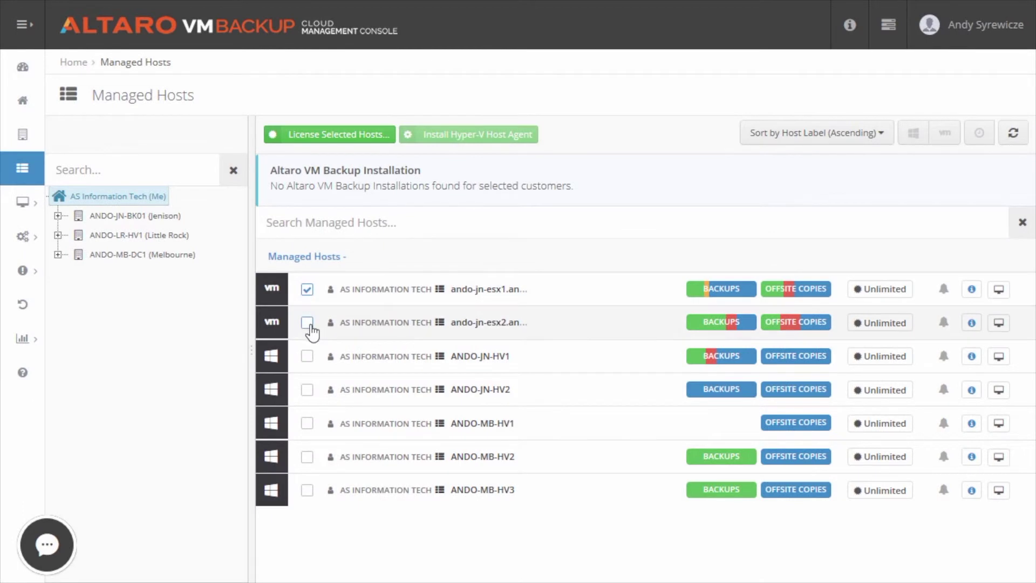
pyautogui.click(307, 323)
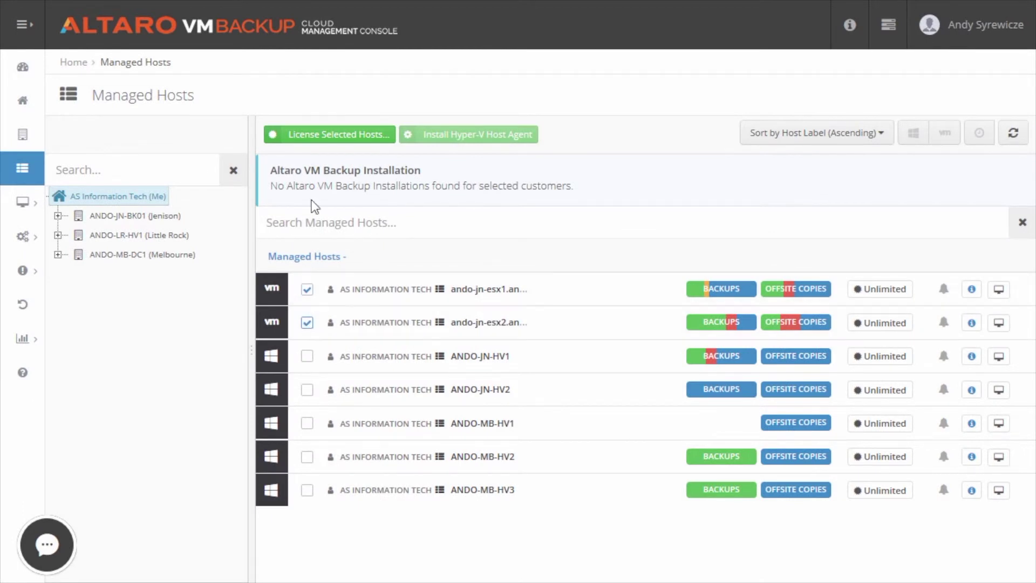
pyautogui.click(318, 134)
# - Take an immediate backup of ANDO-MB-NS1 under ANDO-MB-DC1 (Melbourne), then open Setup Templates
pyautogui.click(24, 26)
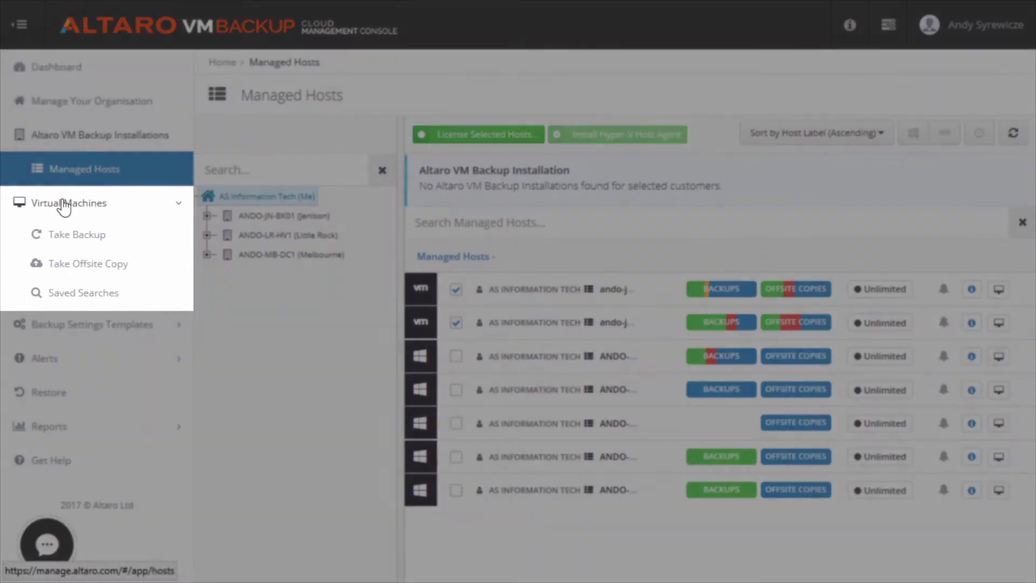
pyautogui.click(80, 240)
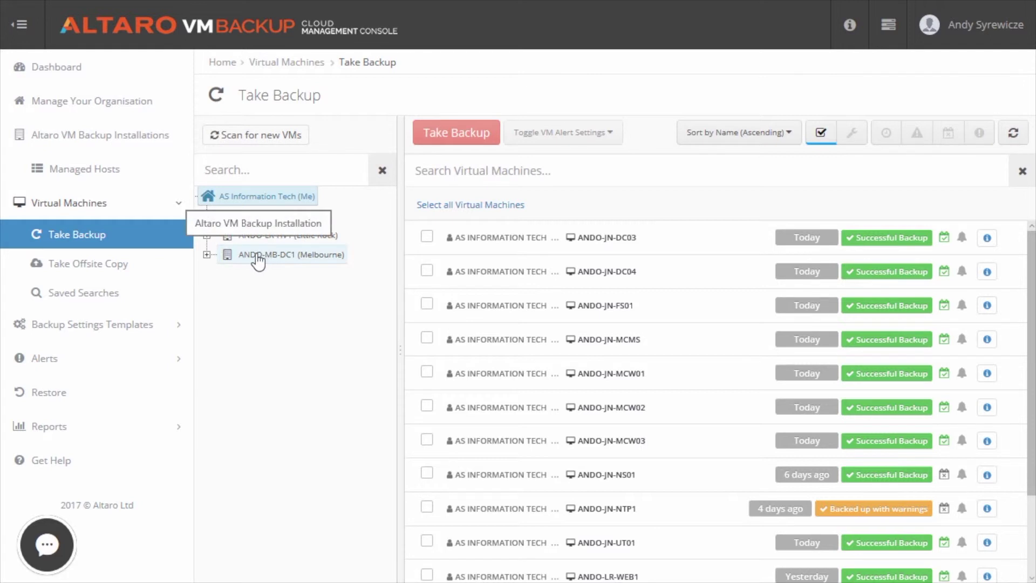
pyautogui.click(258, 257)
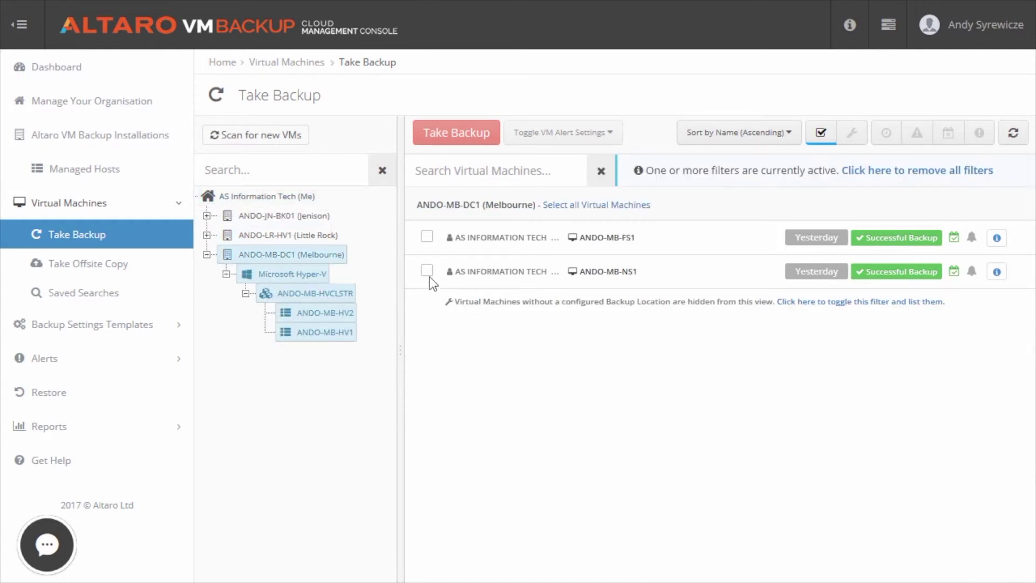
pyautogui.click(427, 270)
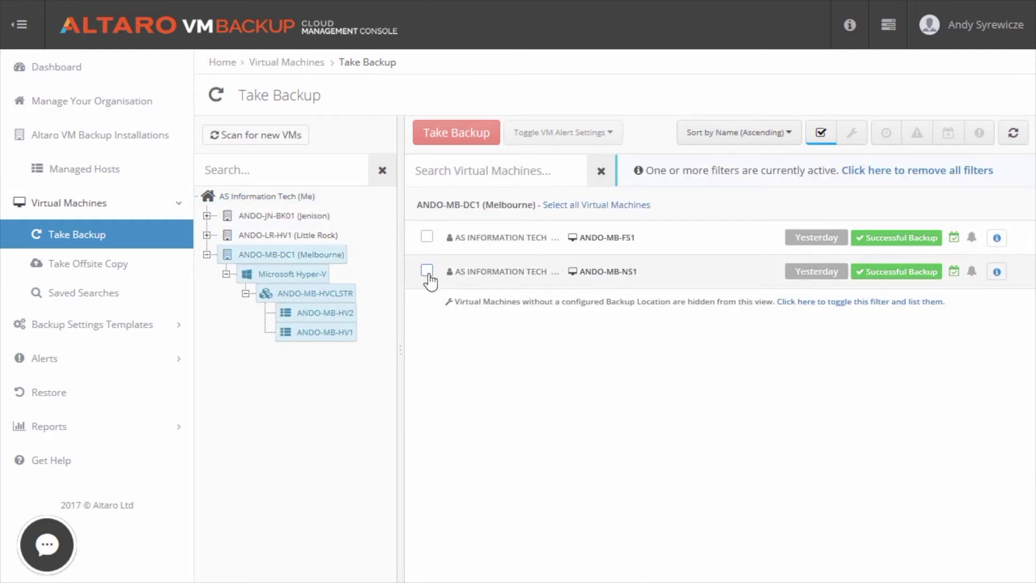
pyautogui.click(468, 141)
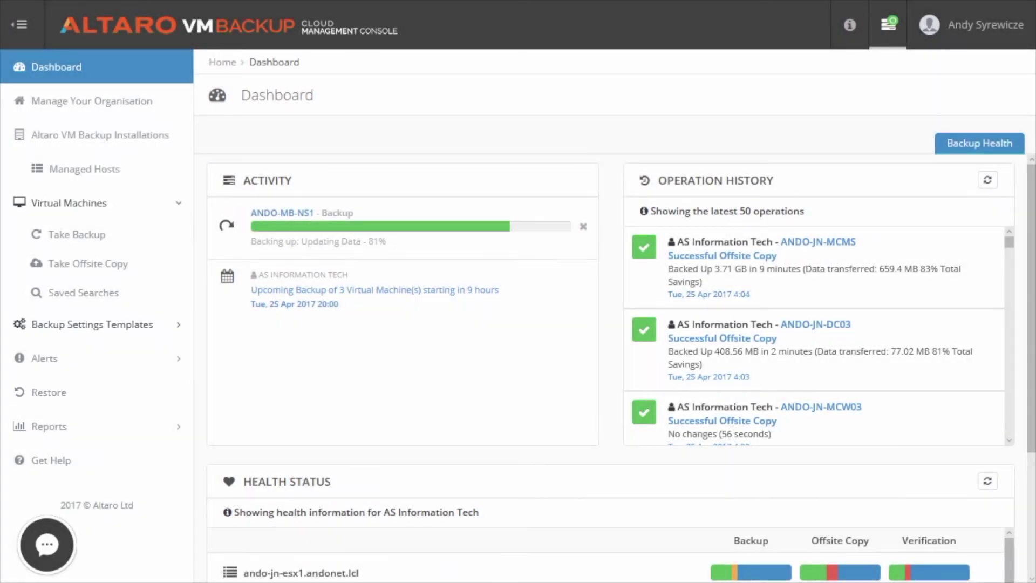
pyautogui.click(92, 324)
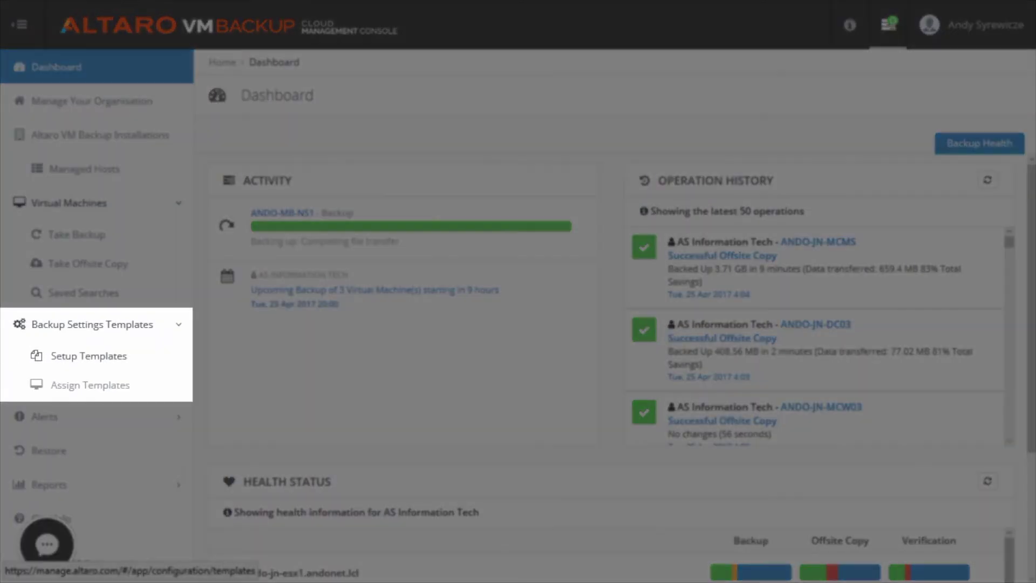
pyautogui.click(88, 355)
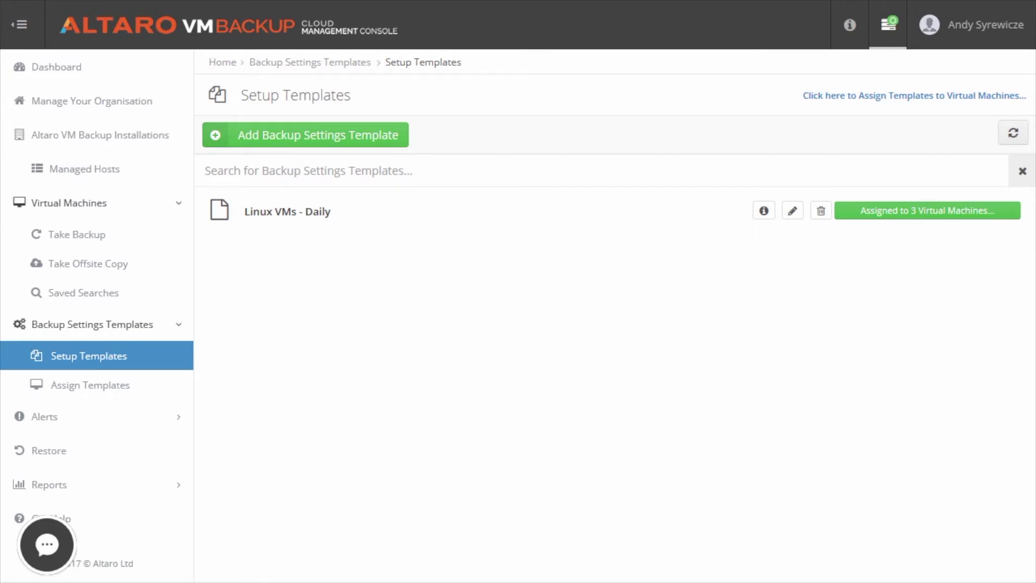
# - Add a new weekly schedule to the Linux VMs - Daily template
pyautogui.click(792, 212)
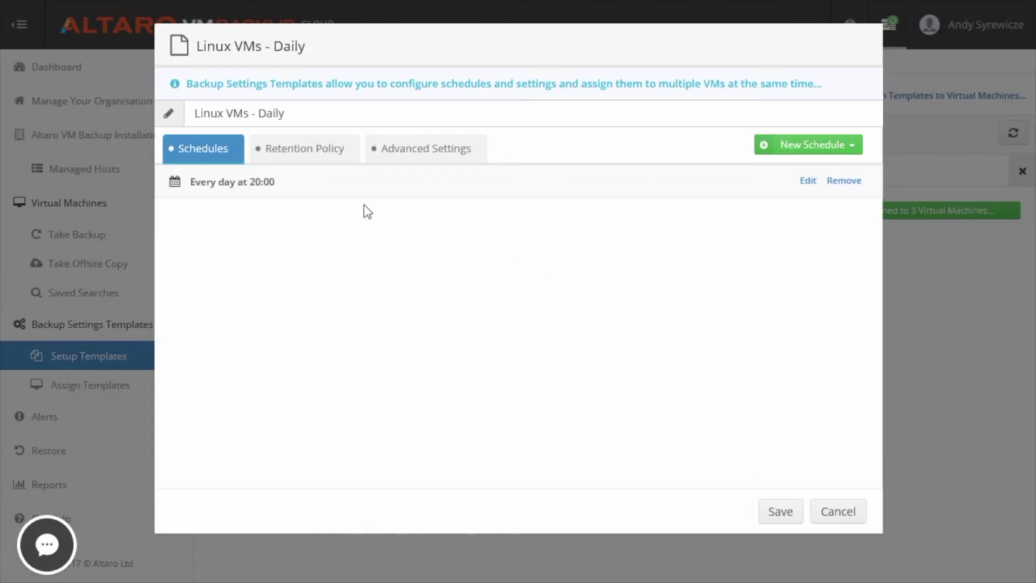
pyautogui.click(796, 150)
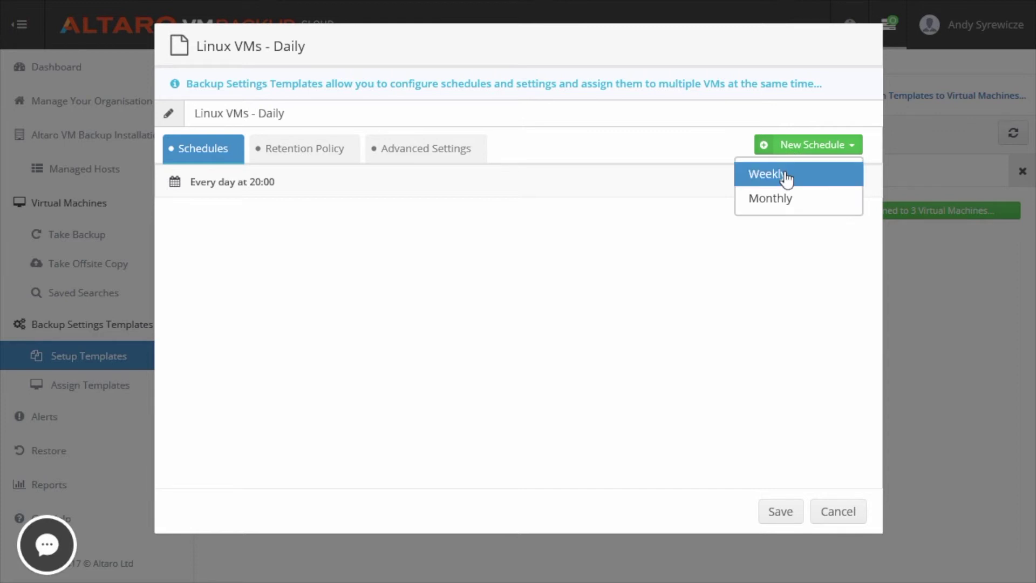
pyautogui.click(786, 175)
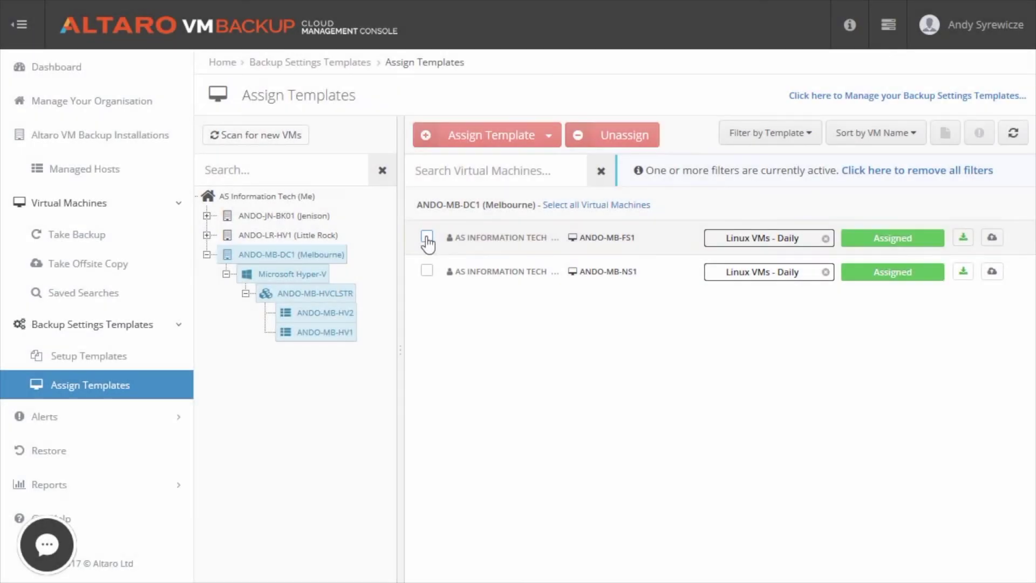
# - Assign the Linux VMs - Daily template to ANDO-MB-FS1
pyautogui.click(427, 237)
pyautogui.click(494, 141)
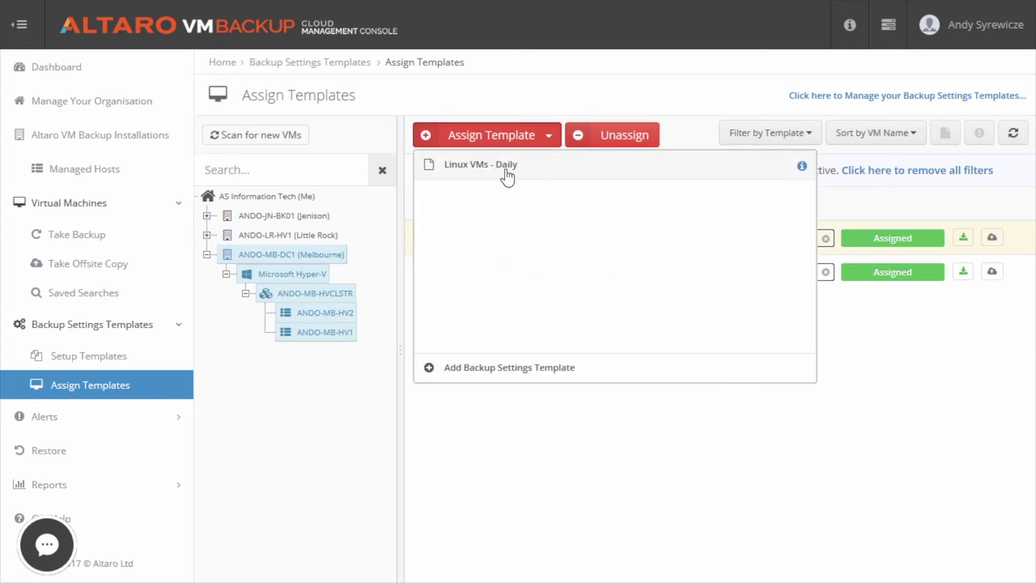
pyautogui.click(553, 175)
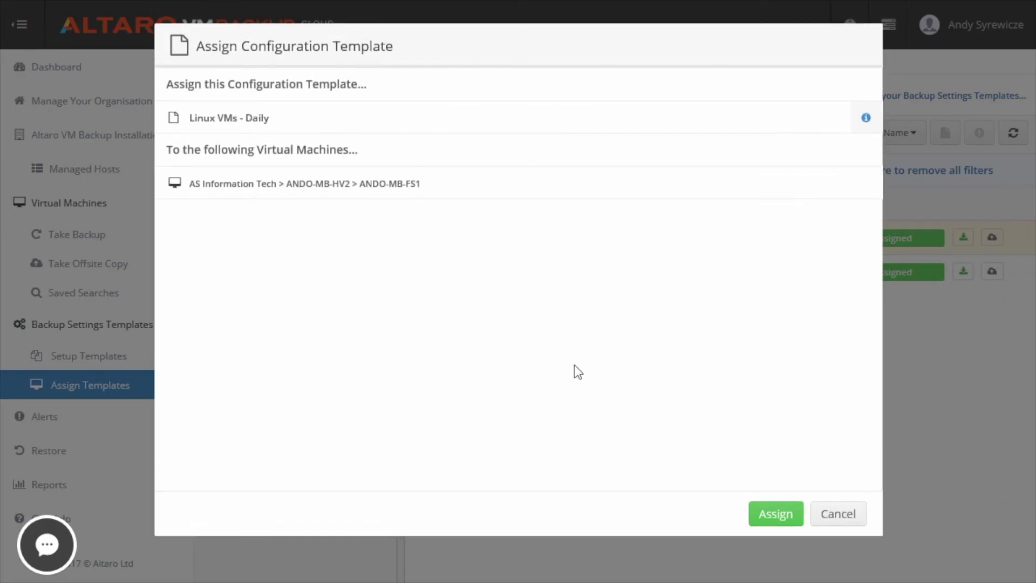
pyautogui.click(762, 520)
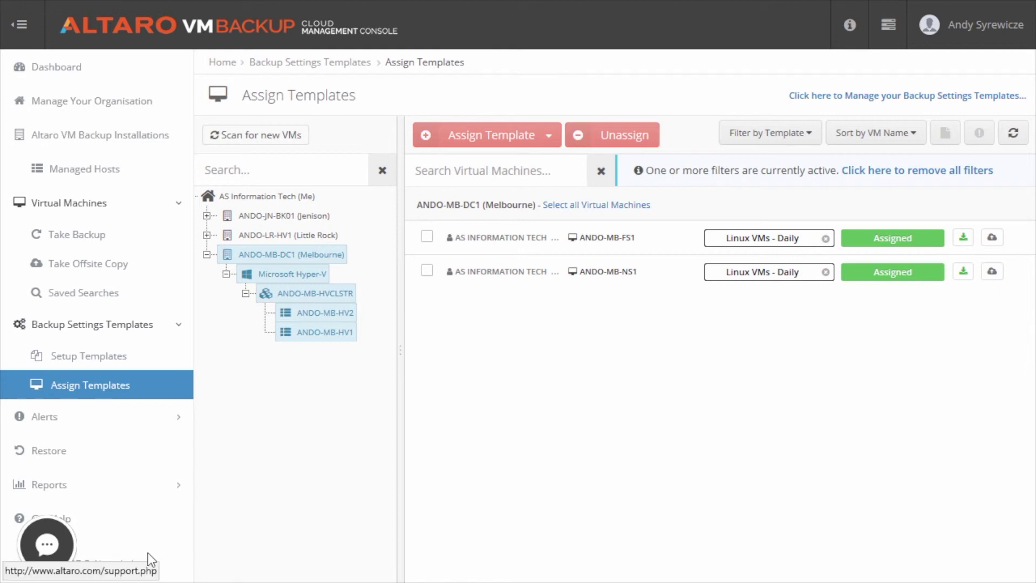
pyautogui.click(111, 425)
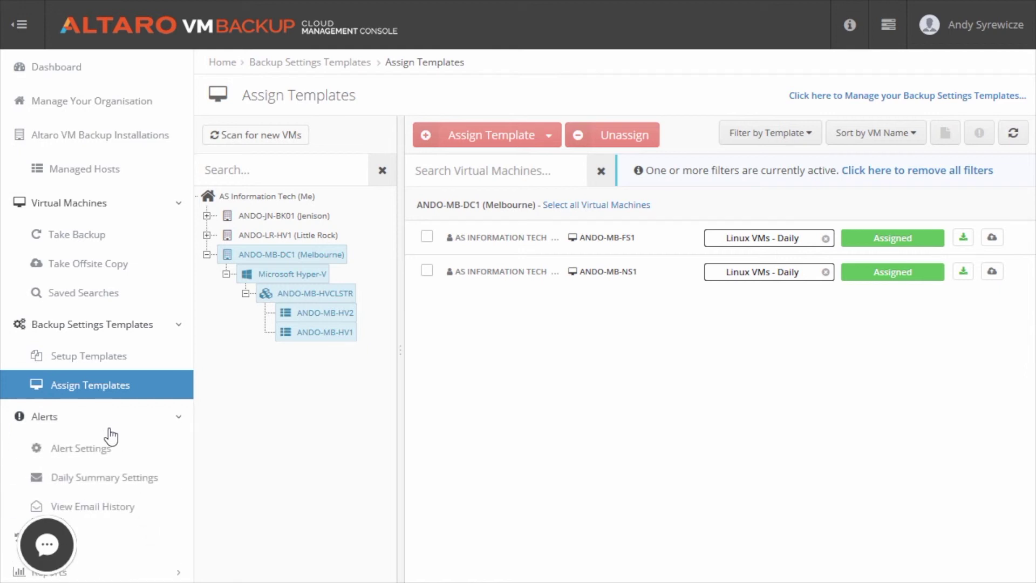
# - Review the alert recipients in Alert Settings, then open Daily Summary Settings (daily at 07:00)
pyautogui.click(113, 449)
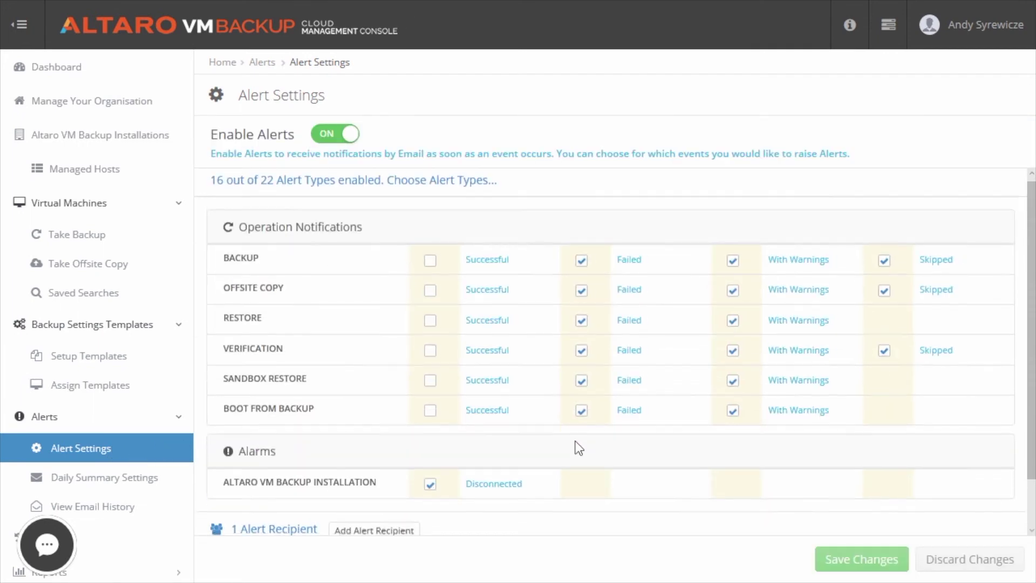
pyautogui.scroll(-1, 576, 447)
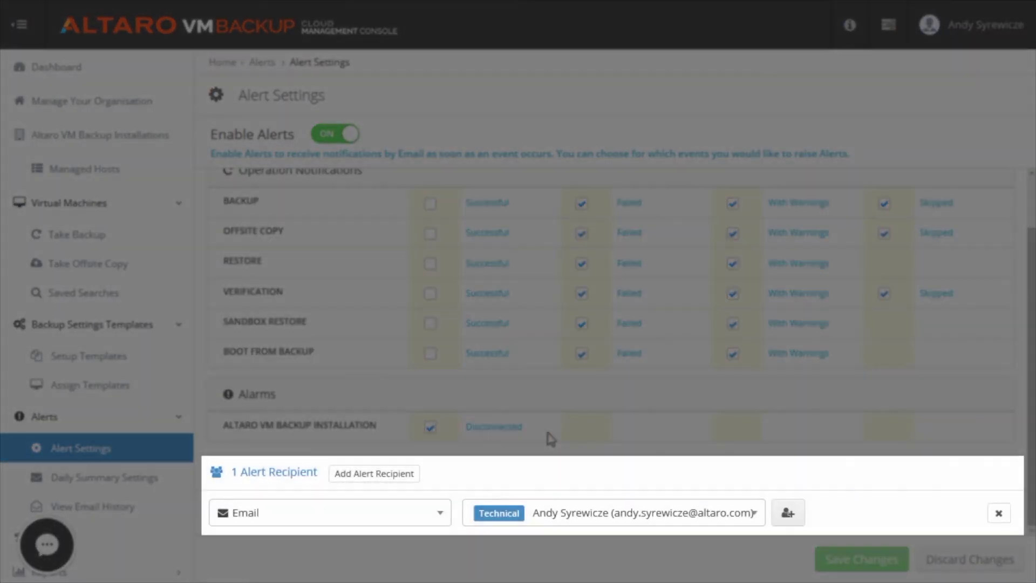
pyautogui.click(134, 480)
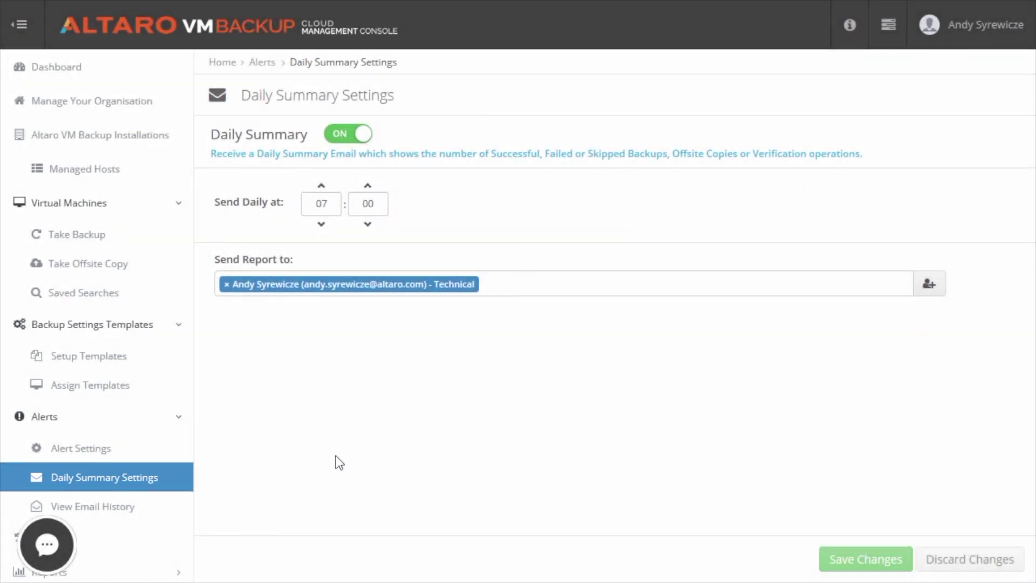
# - Go back to the Dashboard to see ANDO-MB-NS1's backup result
pyautogui.click(73, 76)
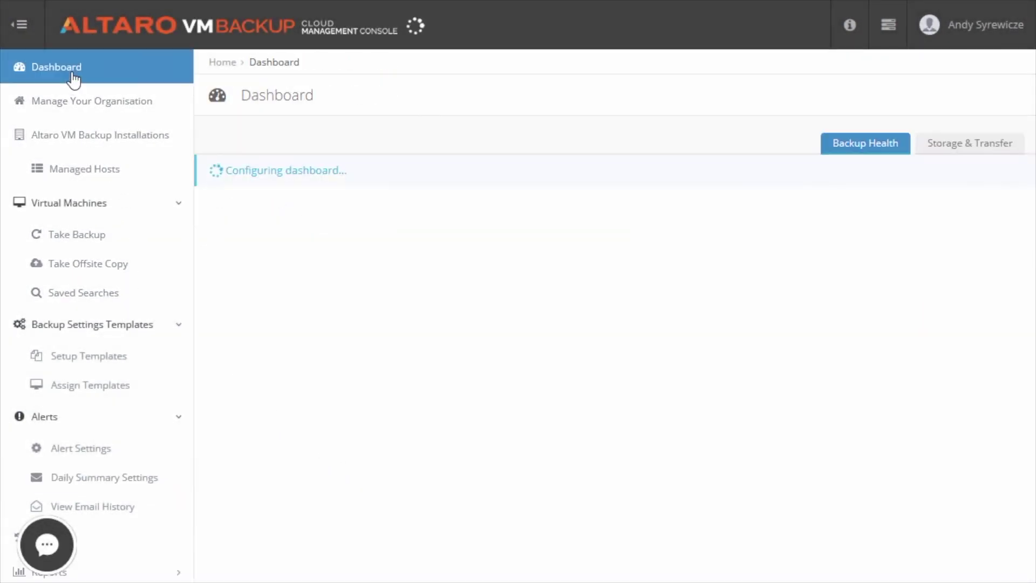